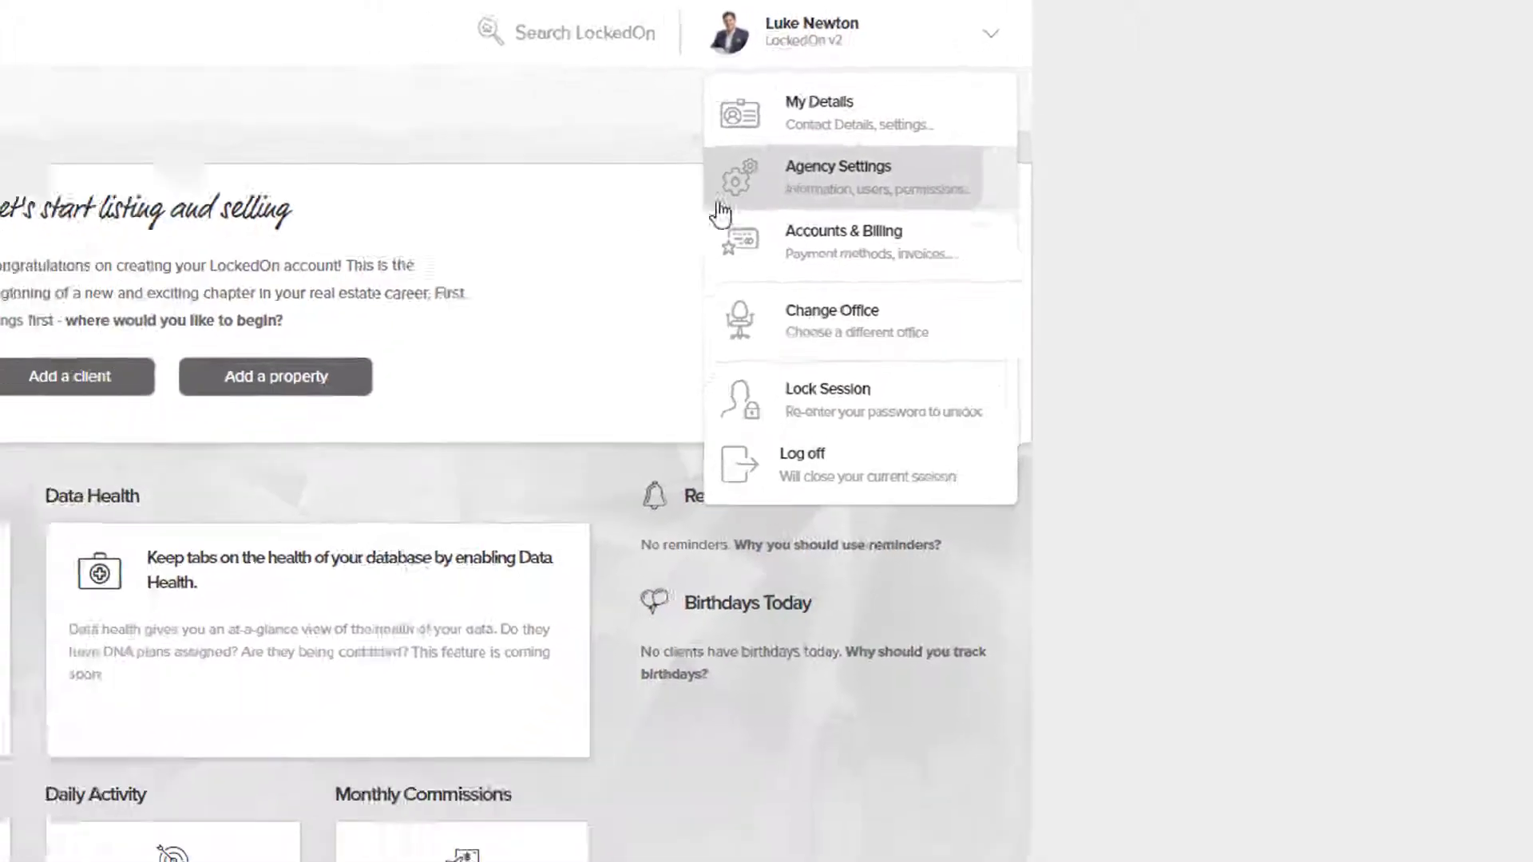
Navigate from agency settings to the offices list and open the Sydney Real Estate office.
click(710, 231)
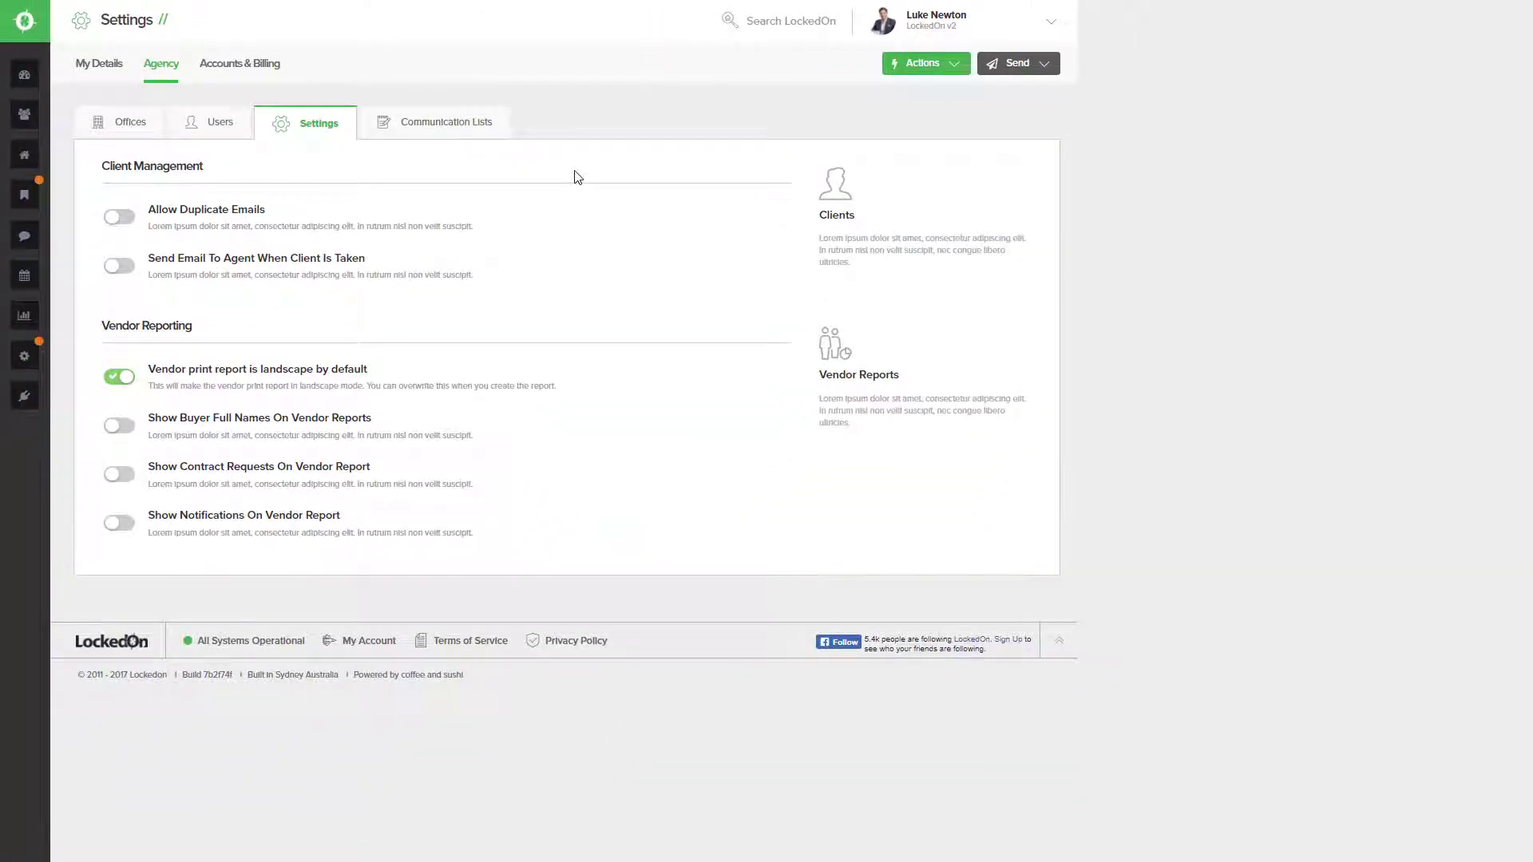
click(122, 129)
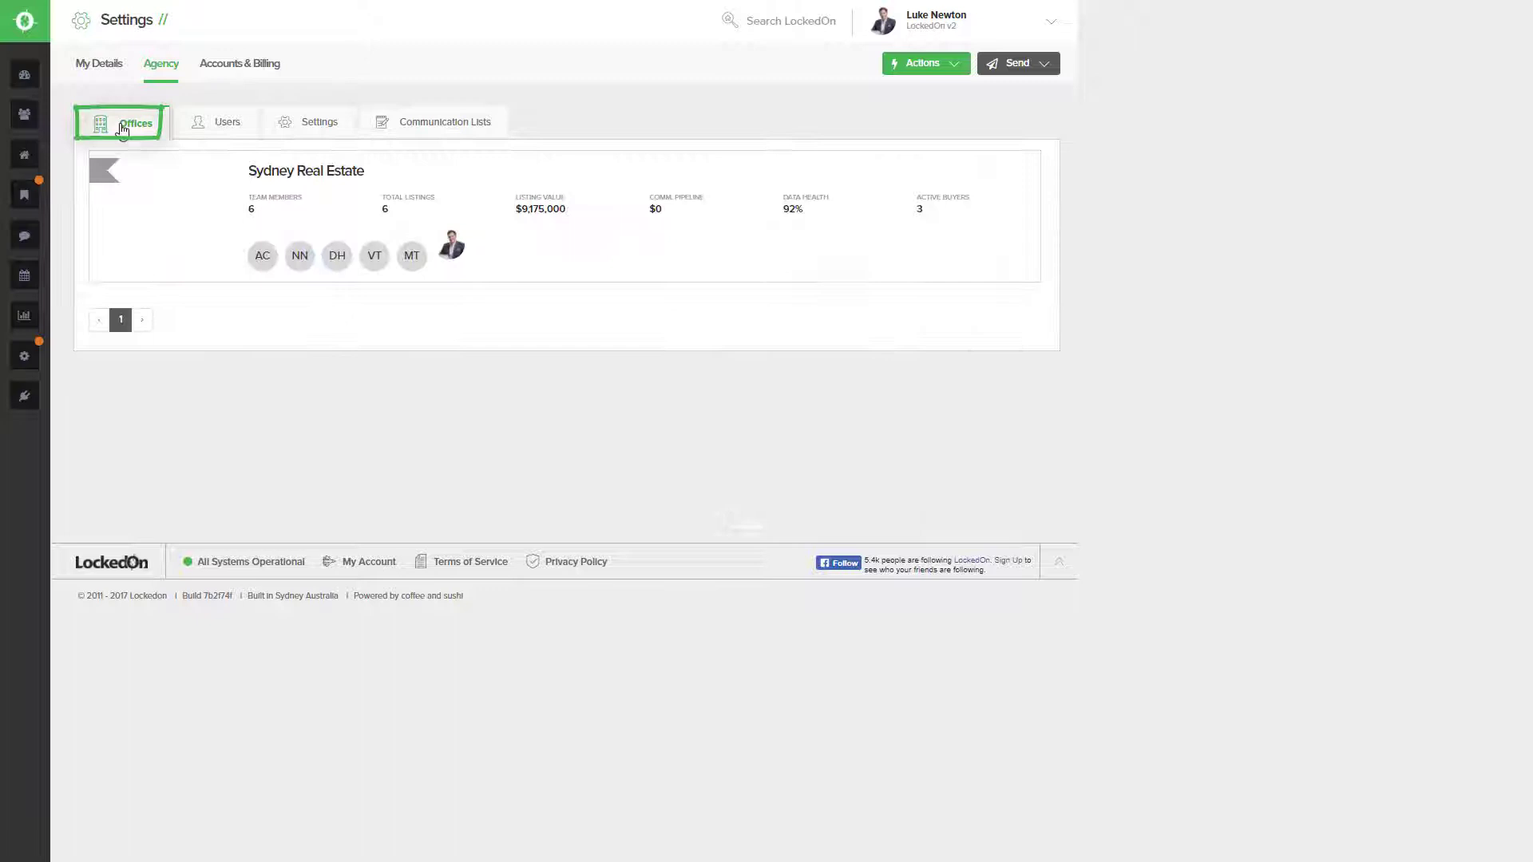
click(288, 173)
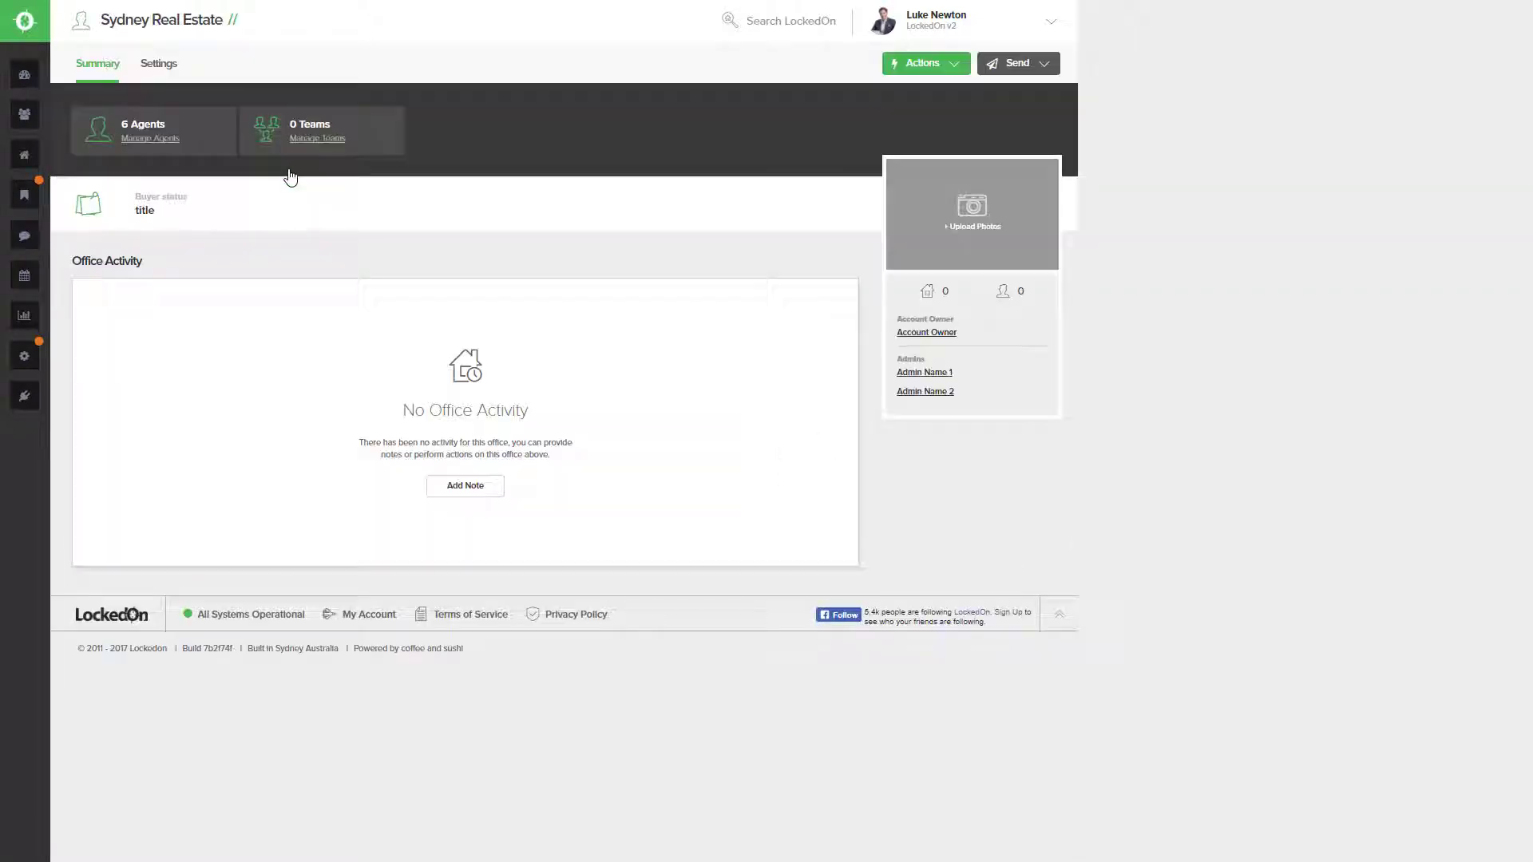
In the office's Theme settings, begin an Email Signature Banner upload and select the LockedOn Logo Email Signature file.
click(158, 62)
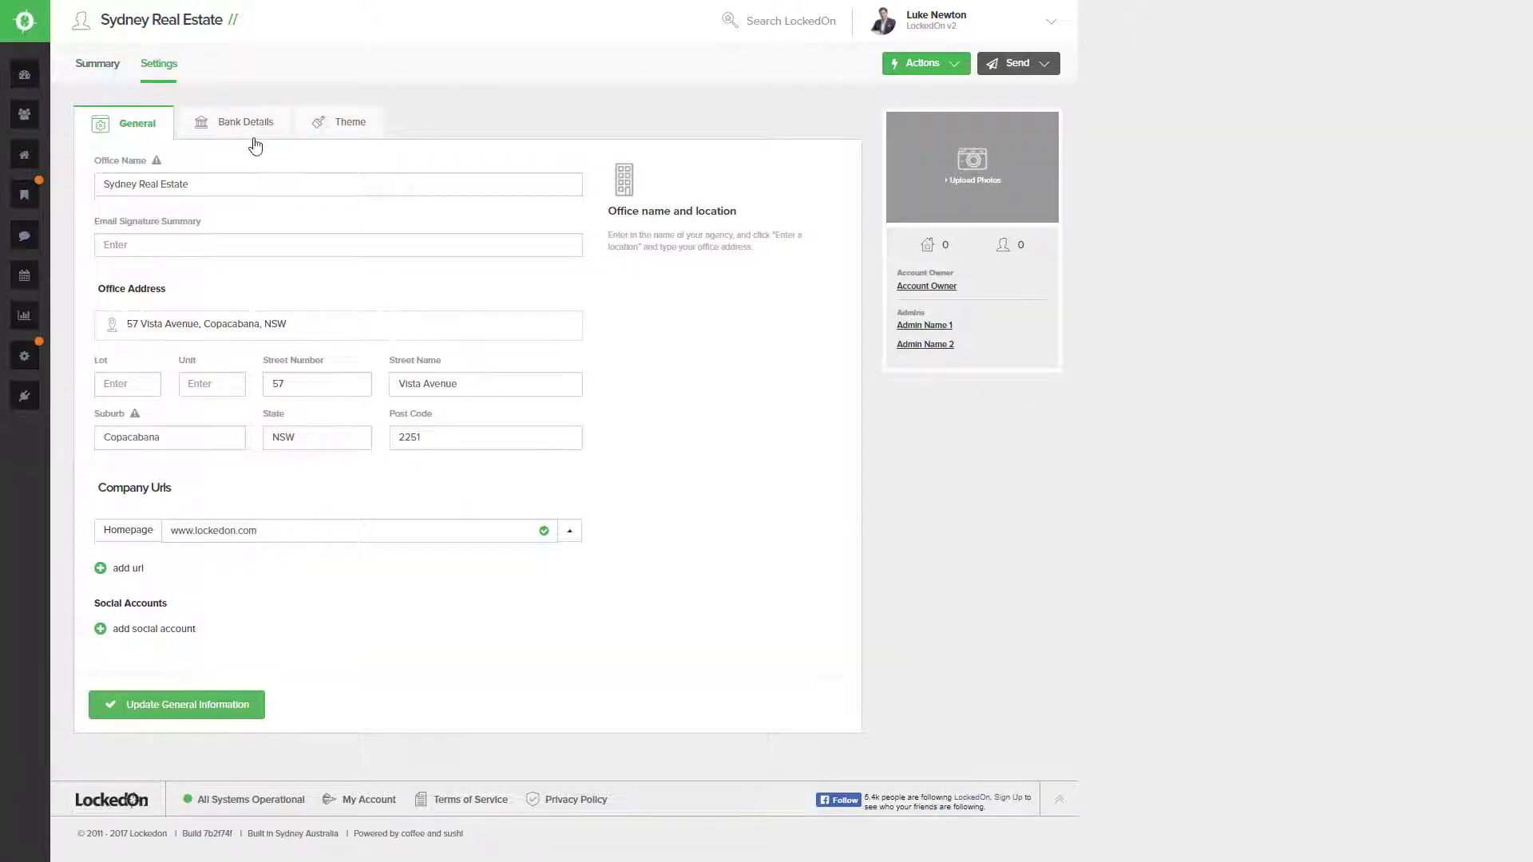
click(329, 129)
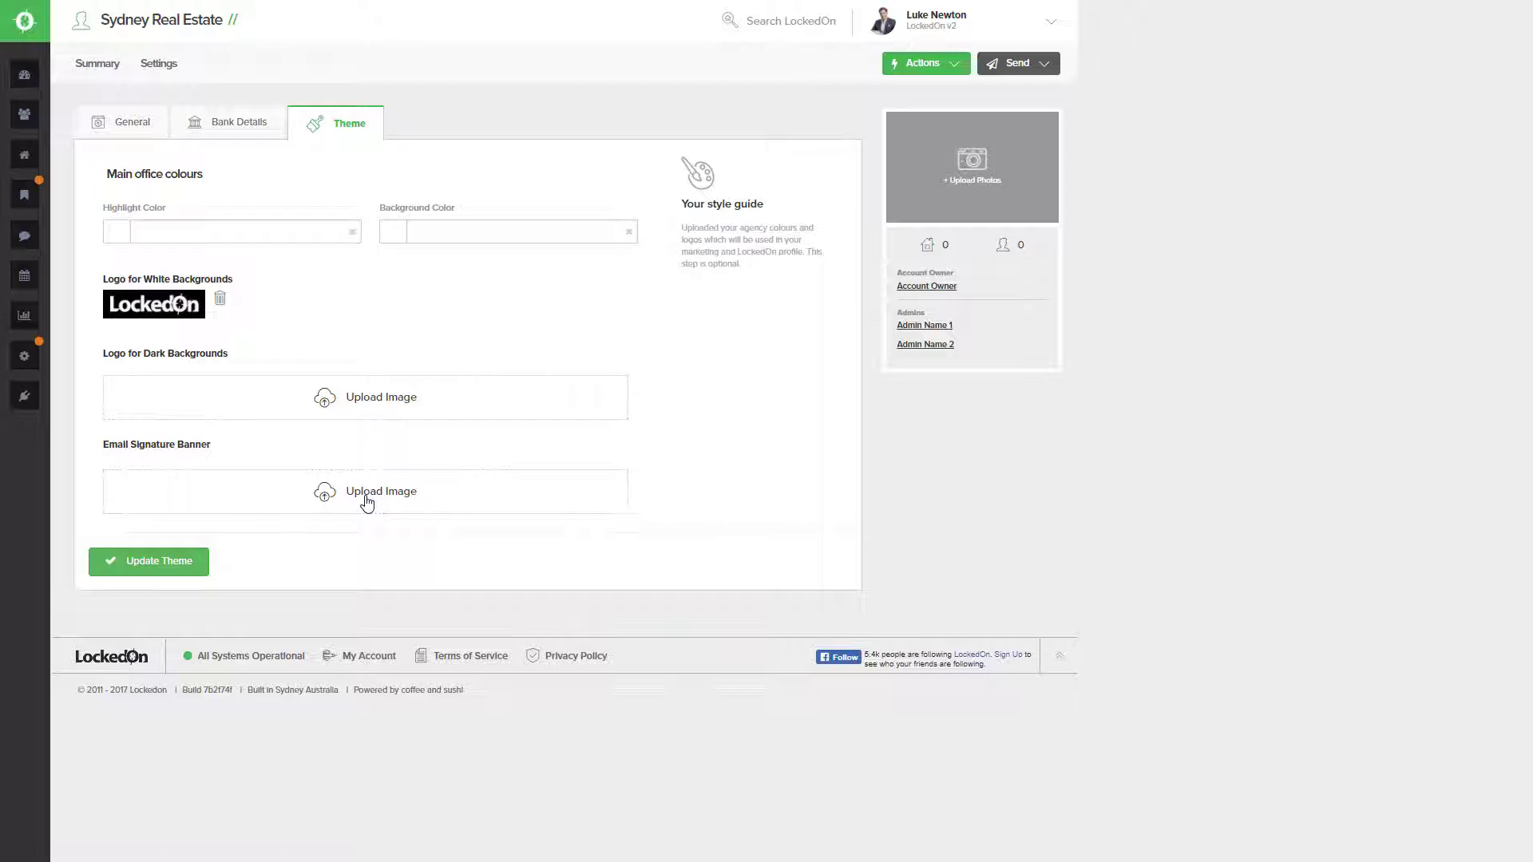
click(367, 503)
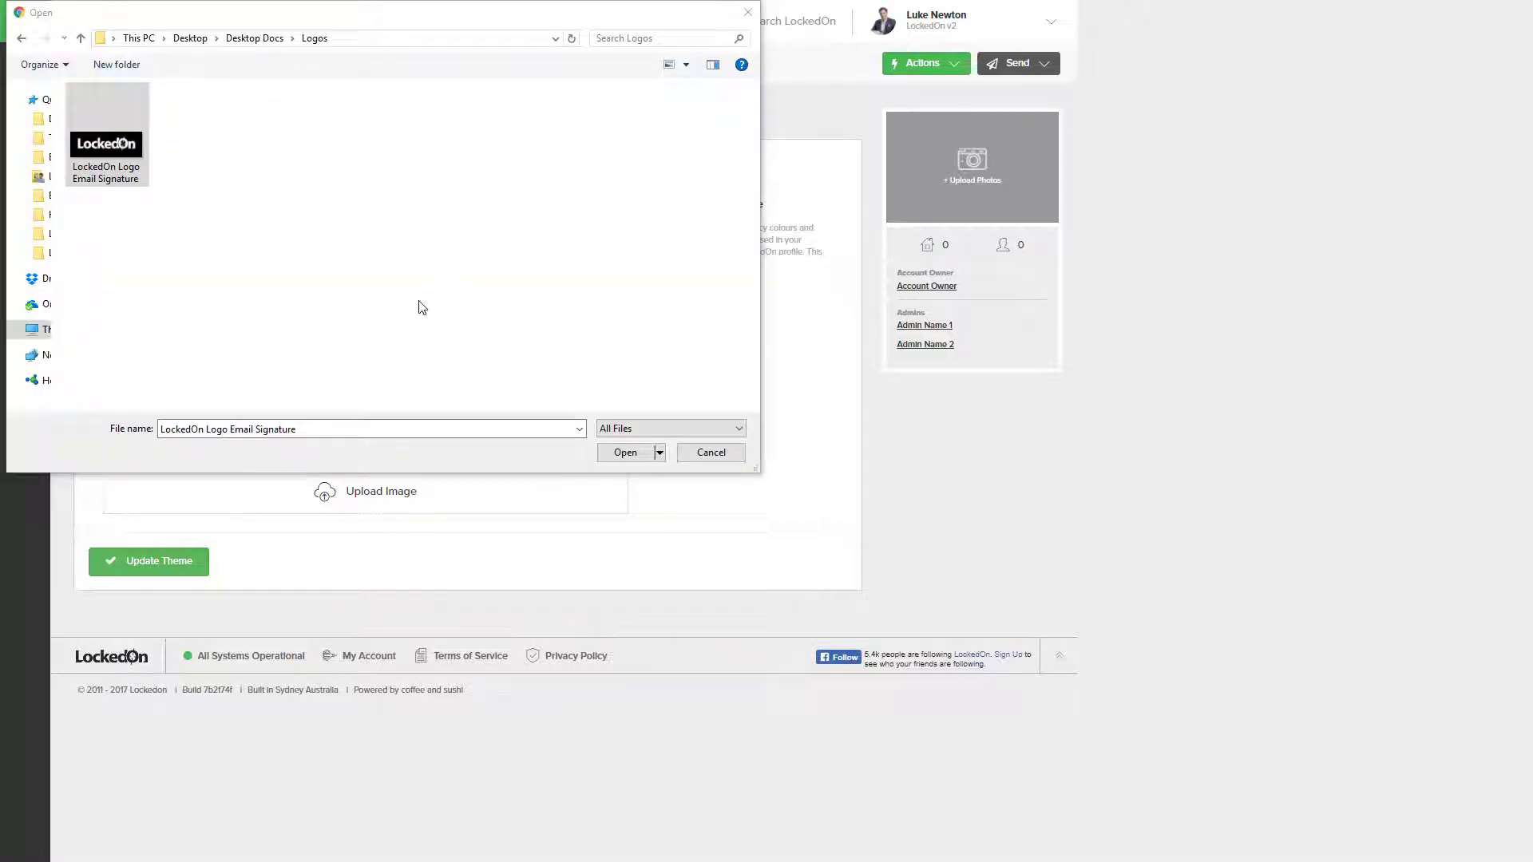
click(109, 154)
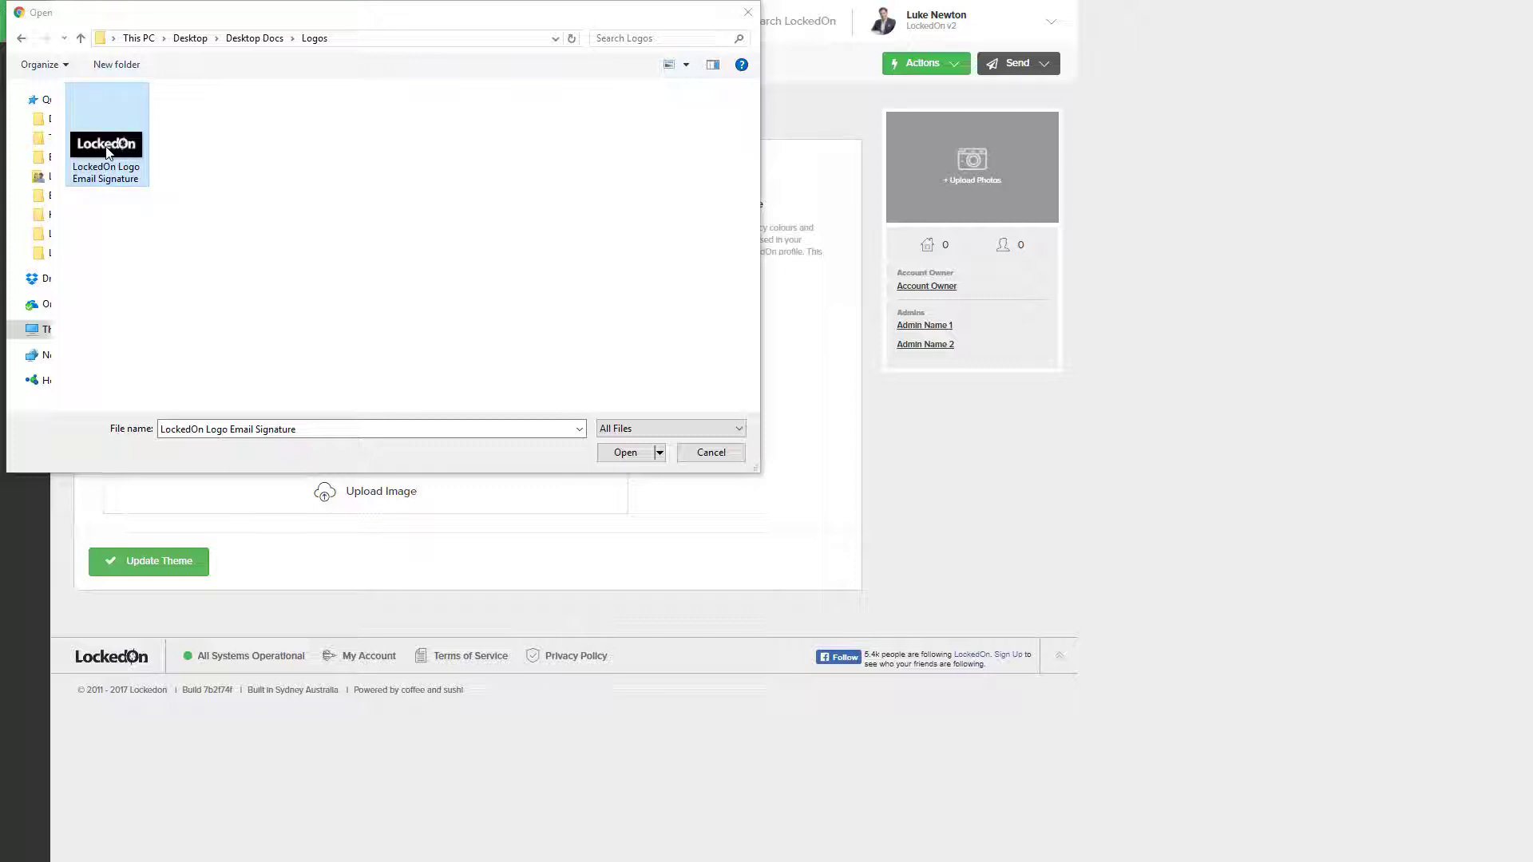
right_click(108, 152)
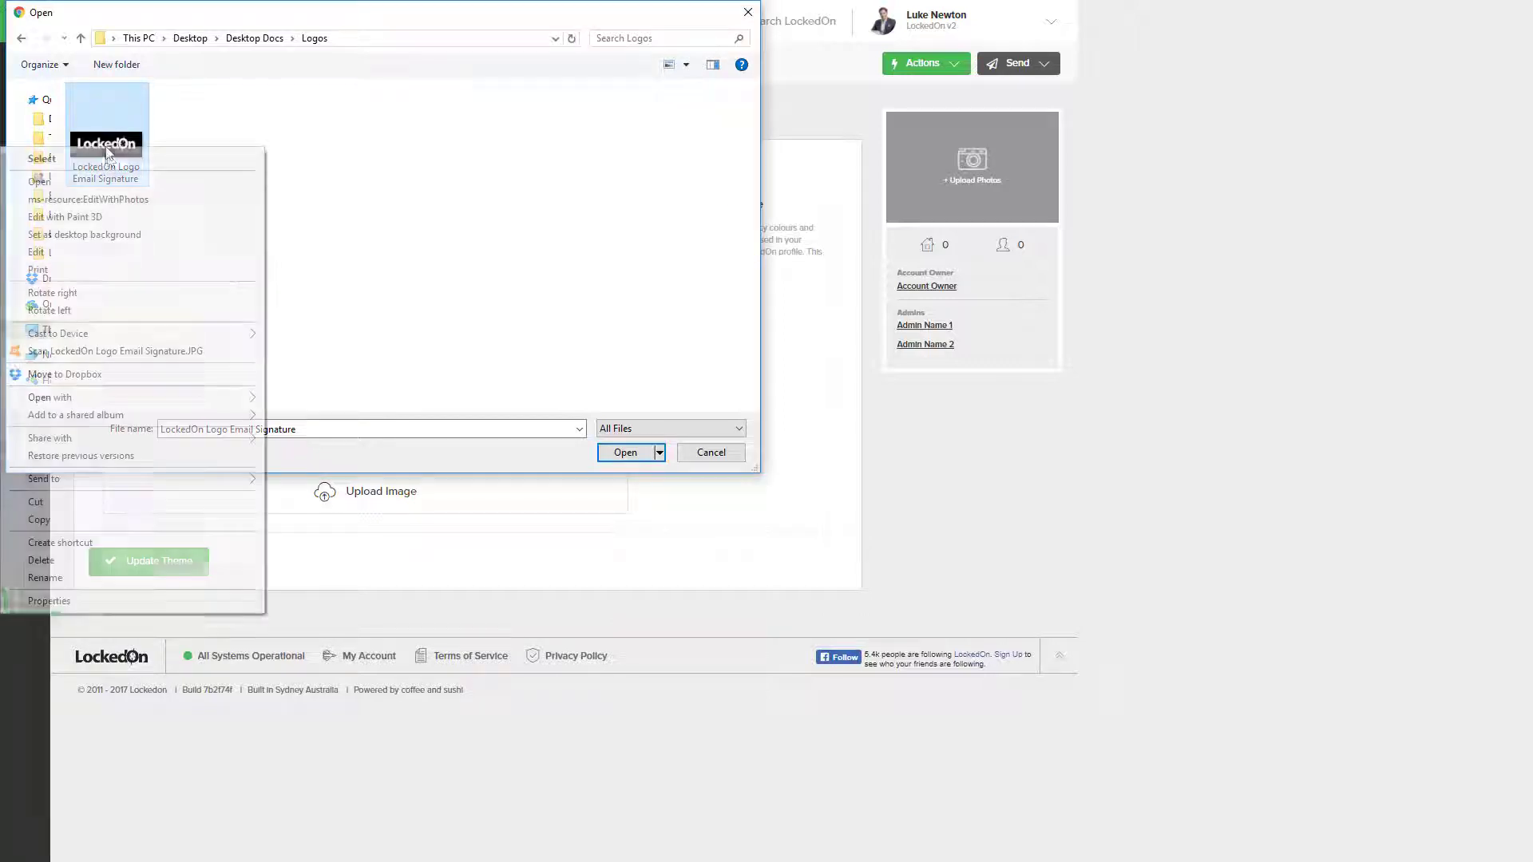
click(50, 602)
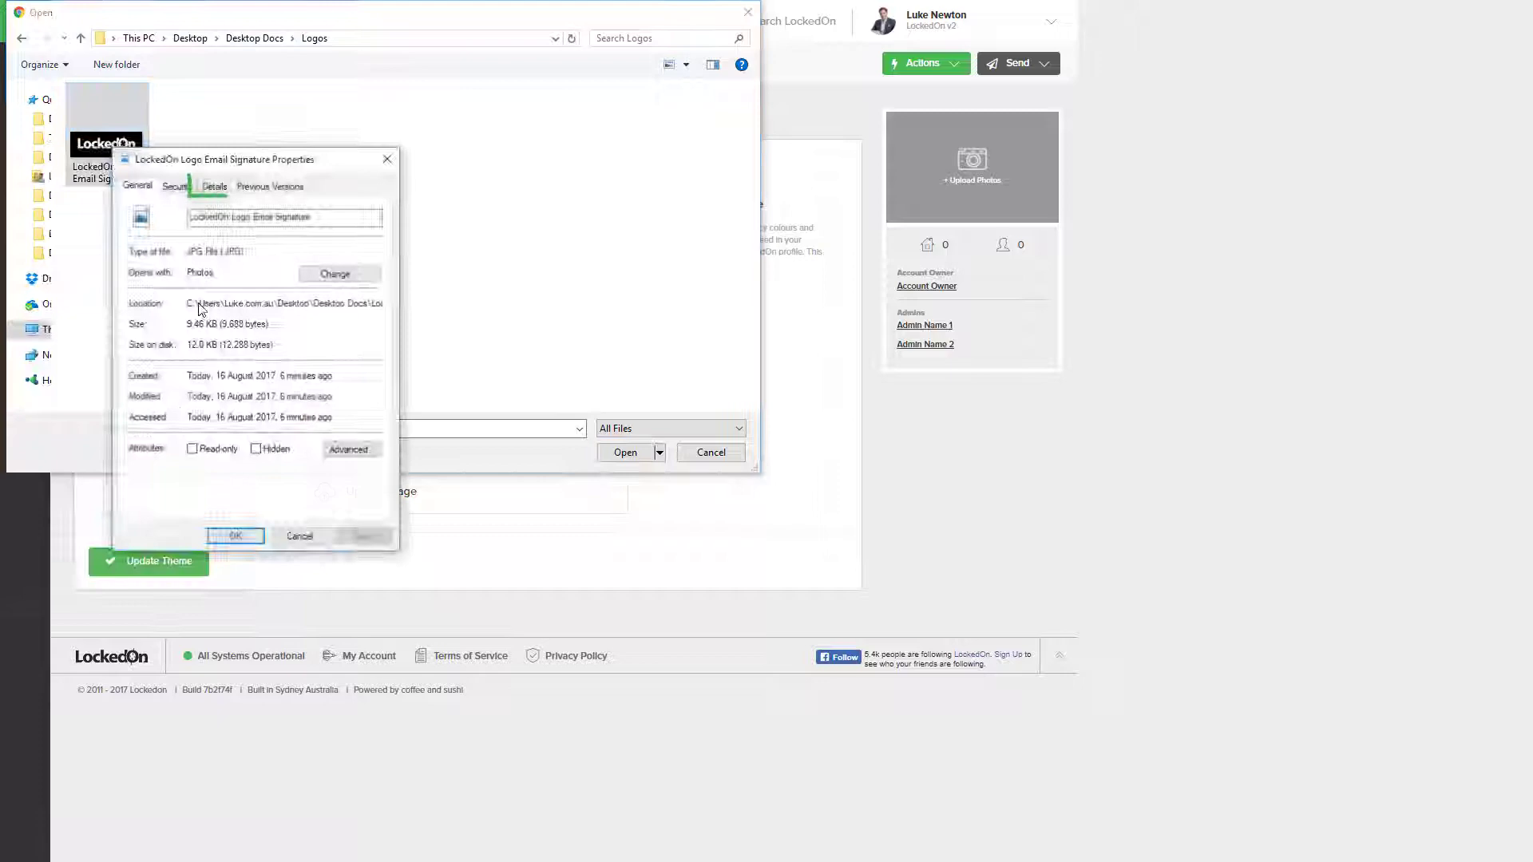
click(216, 188)
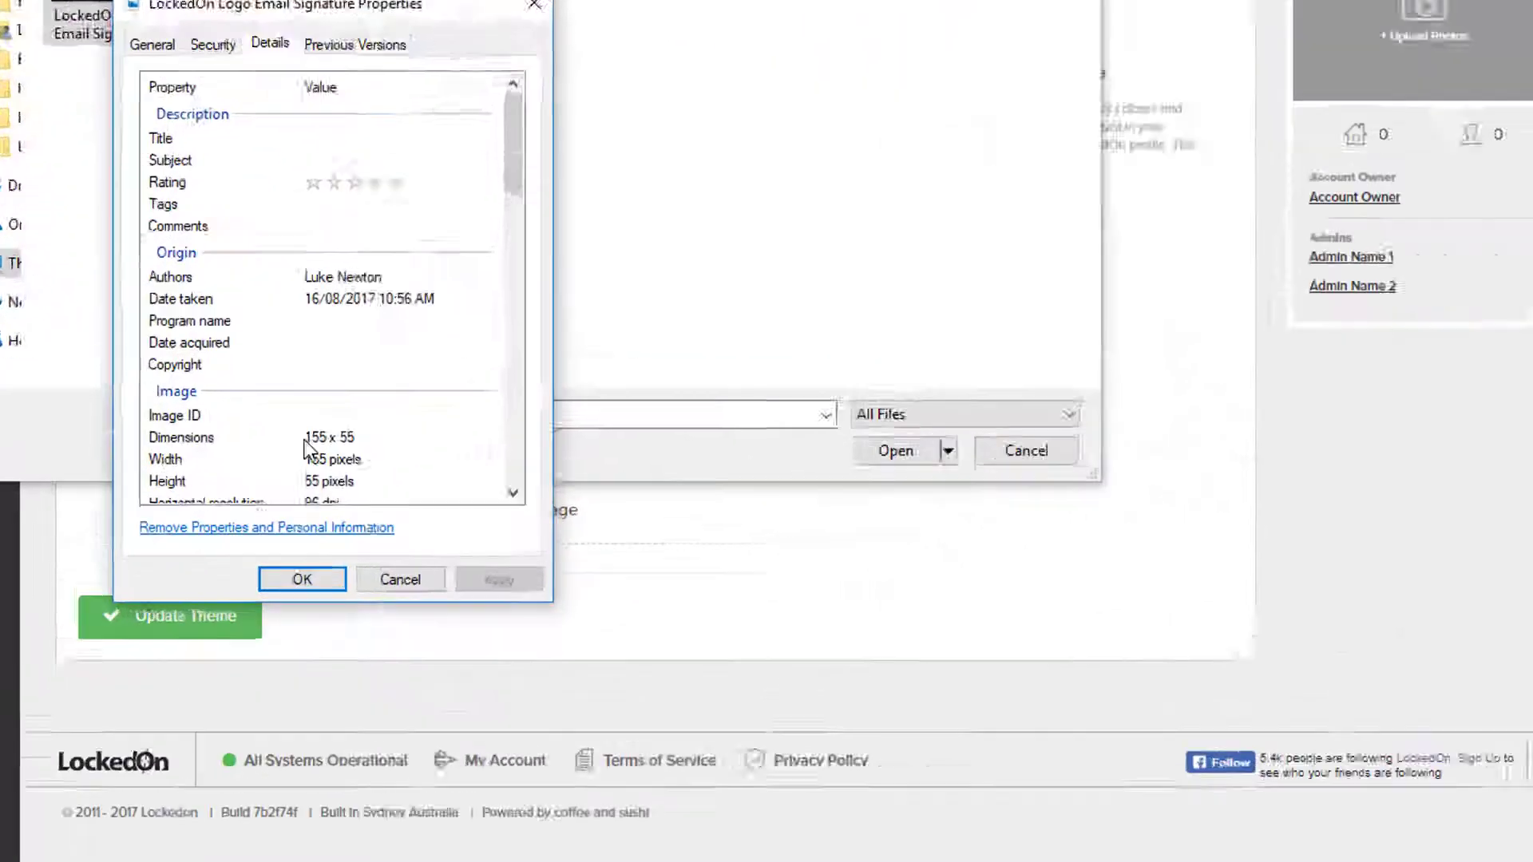
click(240, 446)
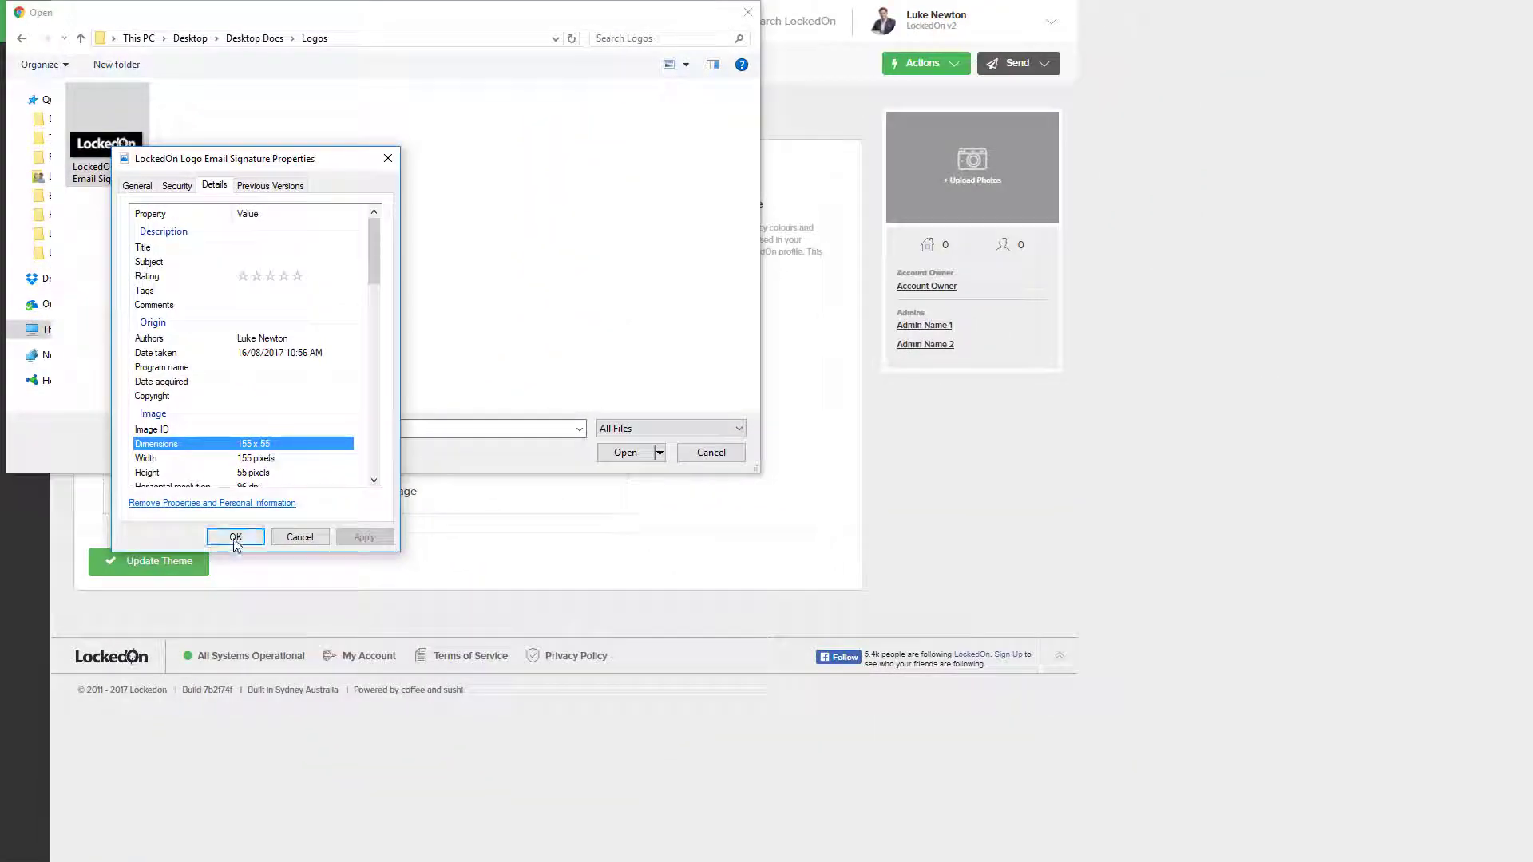
Upload the LockedOn logo as the Email Signature Banner and save with Update Theme.
click(233, 538)
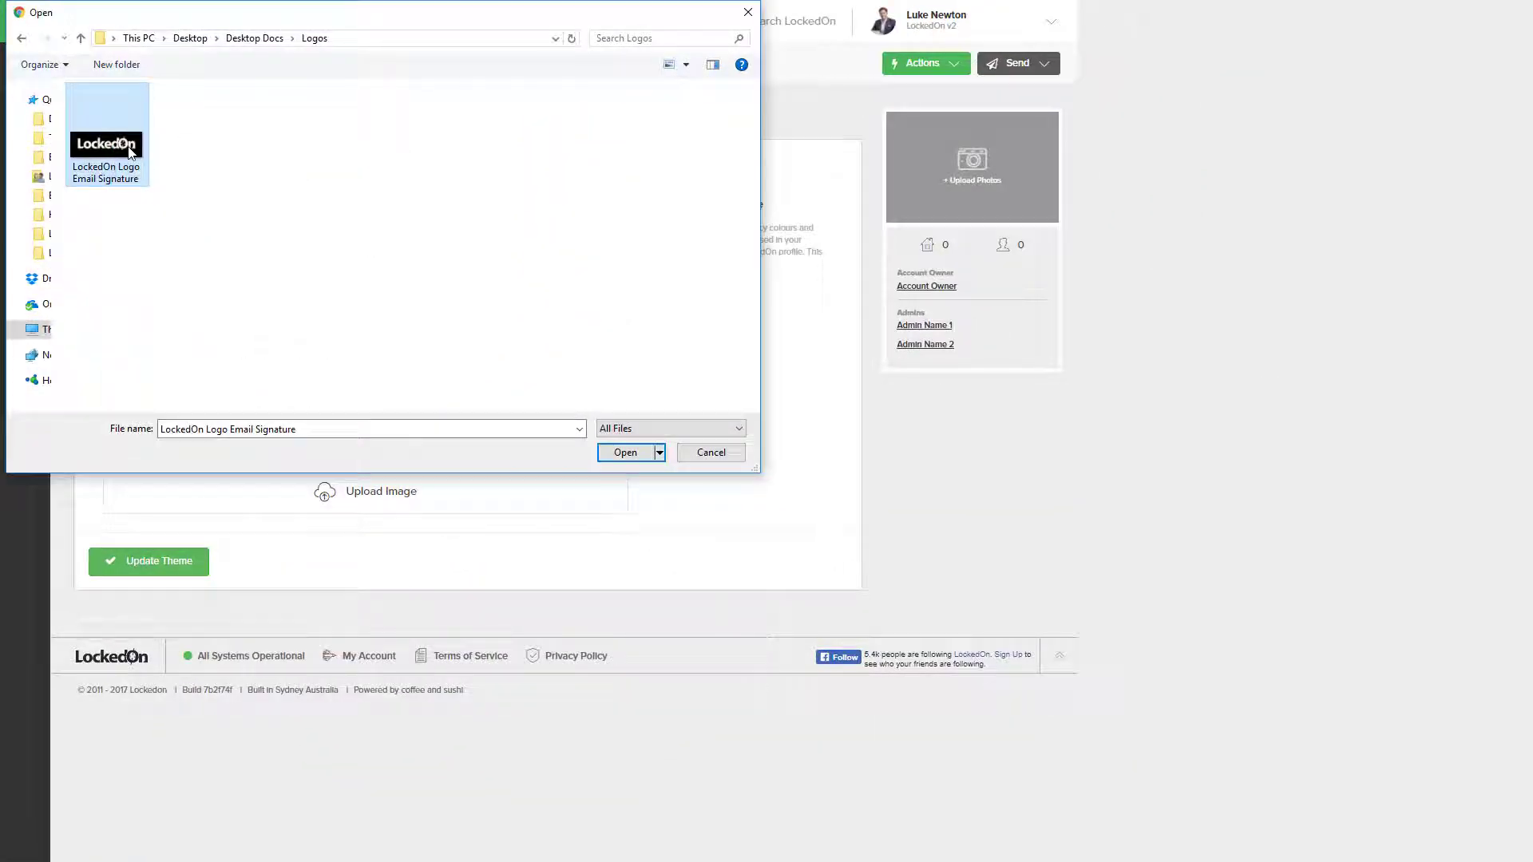
double_click(126, 156)
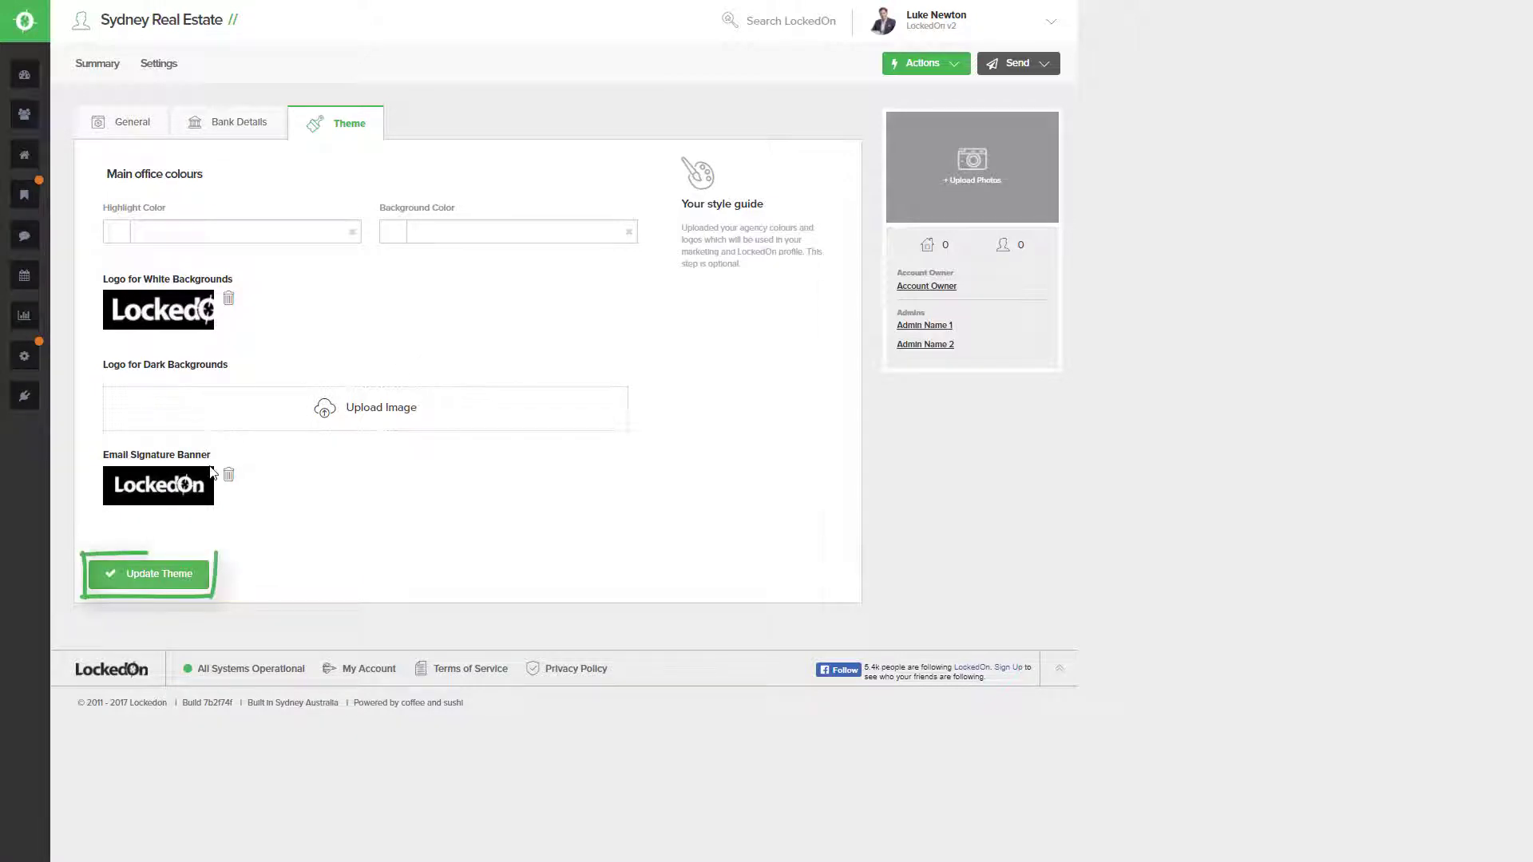
click(175, 567)
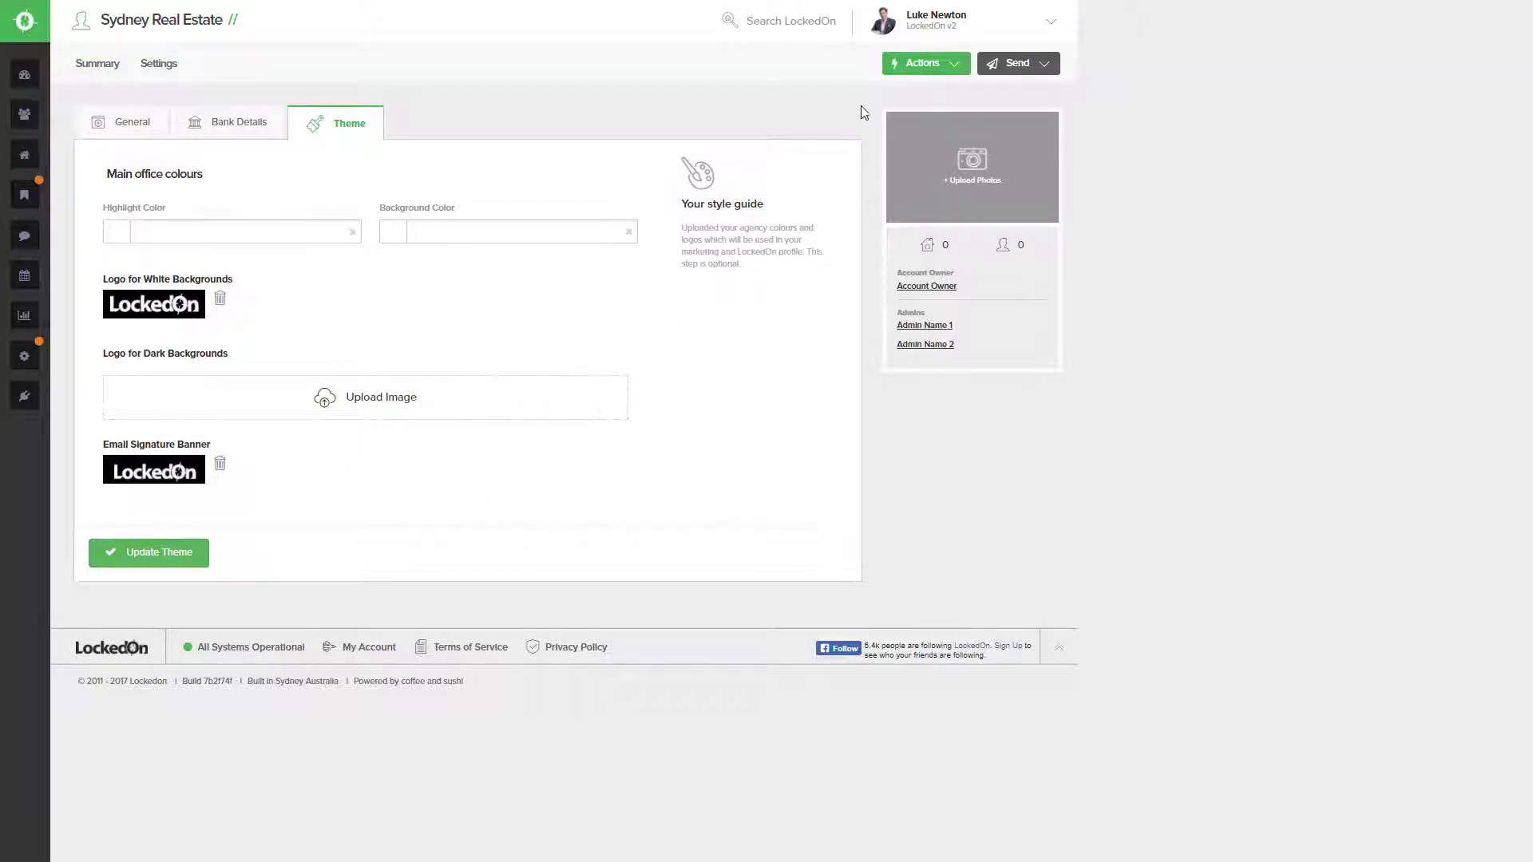
From the user menu, go to My Details and view the Signatures preview showing the LockedOn logo banner.
click(896, 27)
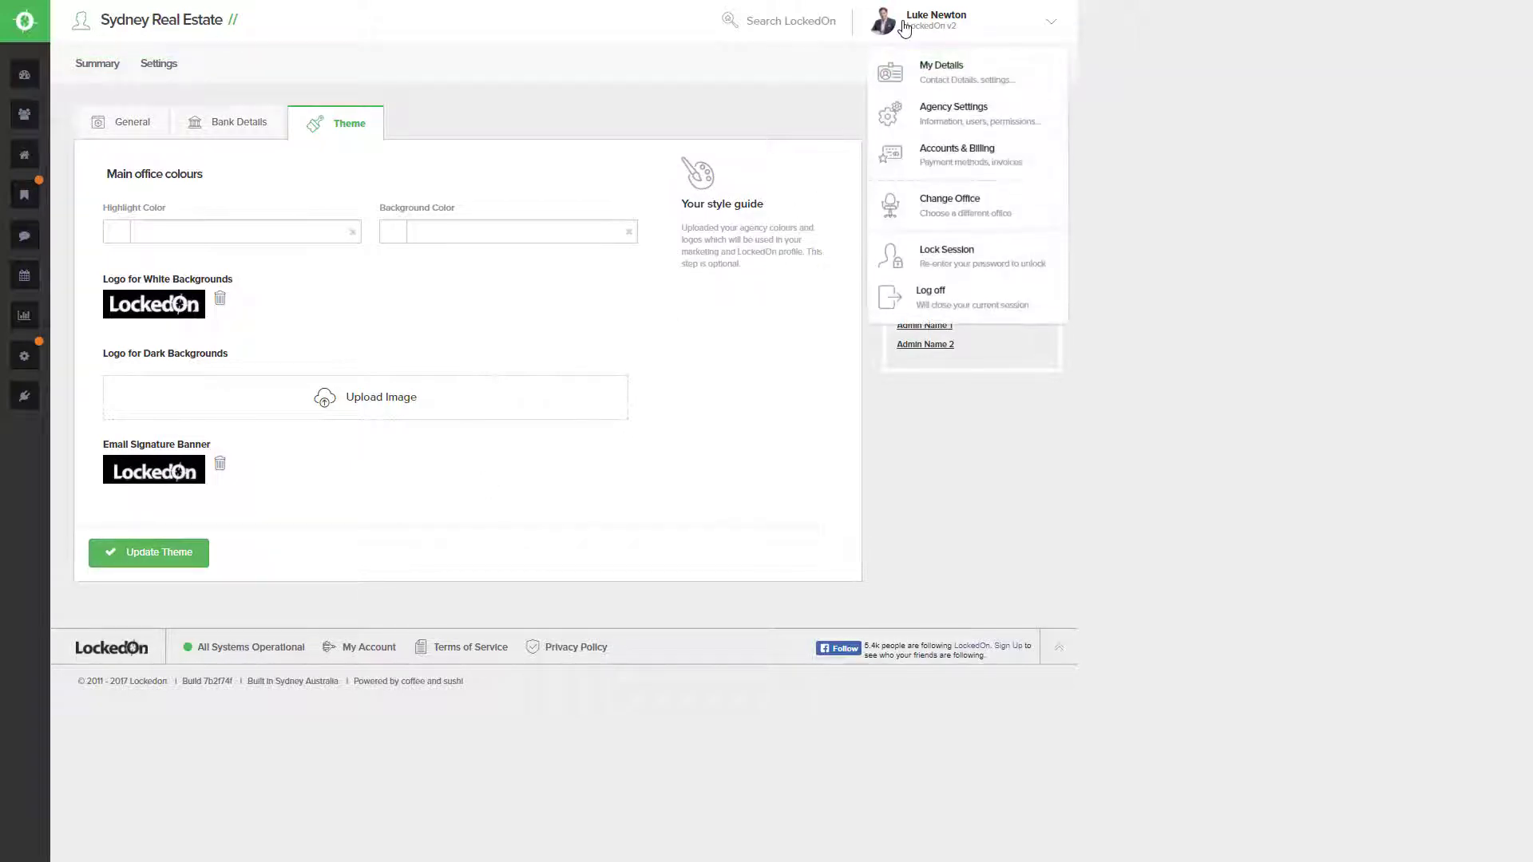
click(922, 75)
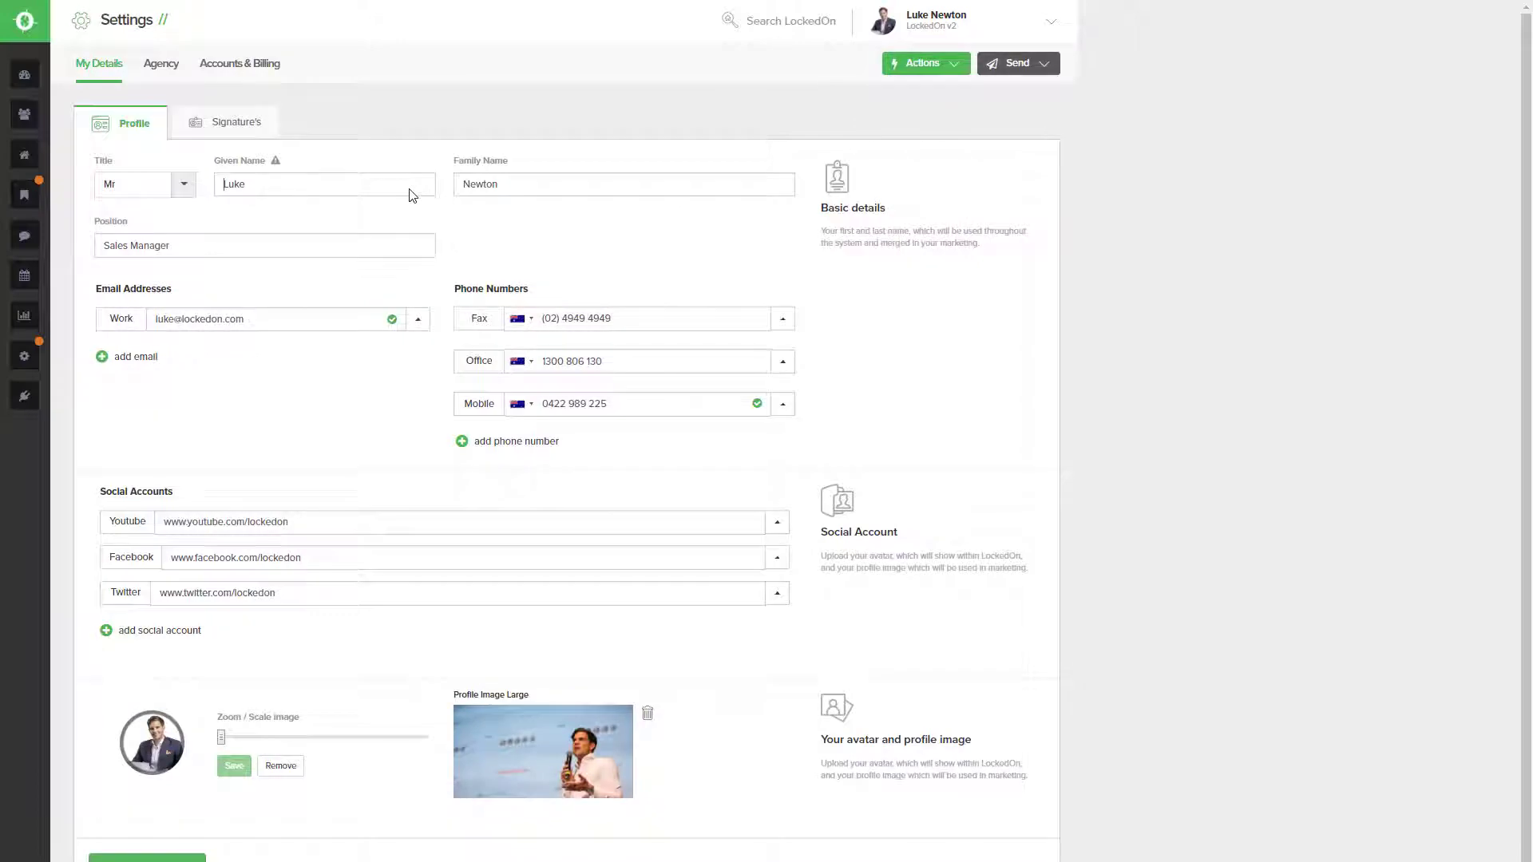
click(226, 128)
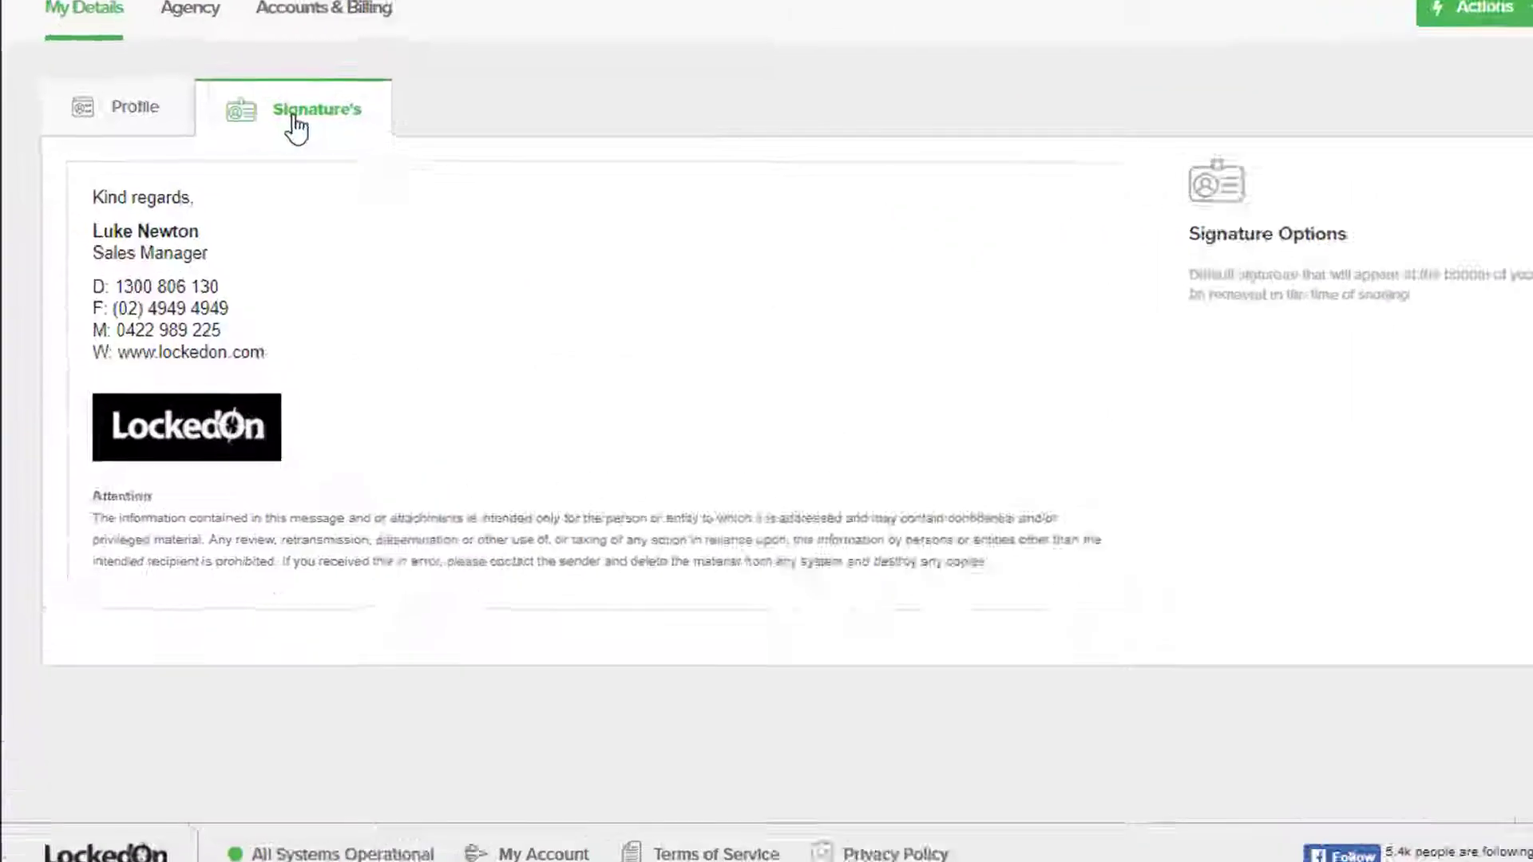